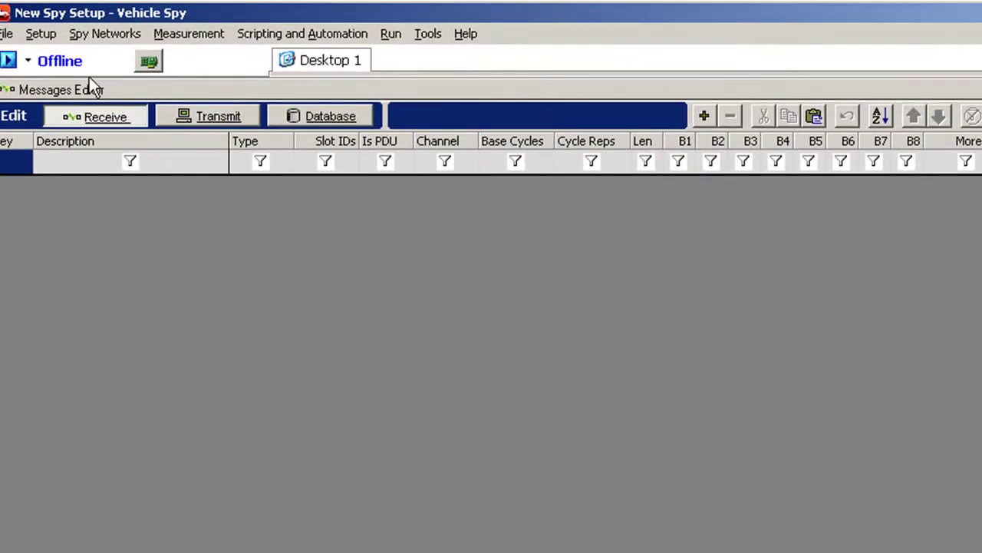
- Add a new FlexRay message to the Transmit list in the Messages Editor
left_click(56, 34)
mouse_move(92, 33)
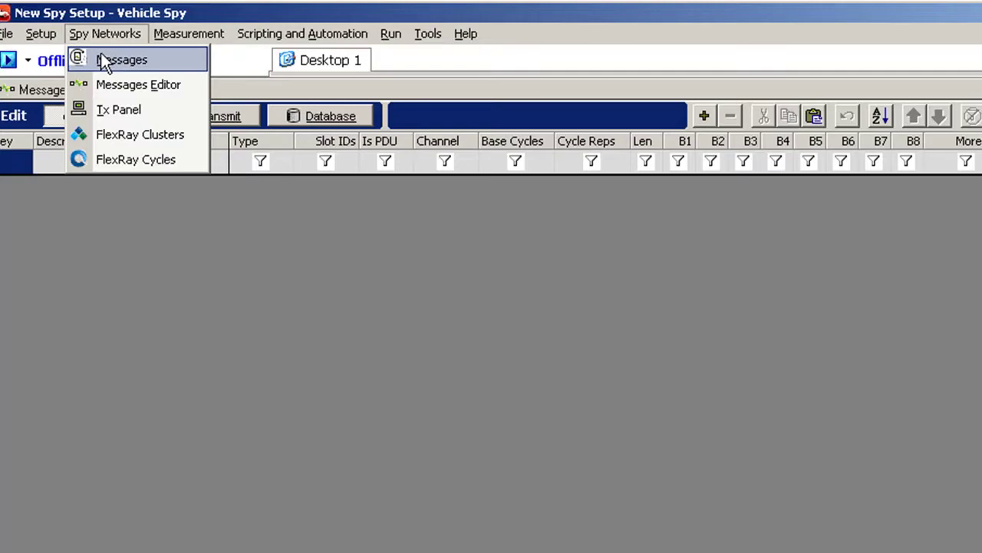
left_click(477, 330)
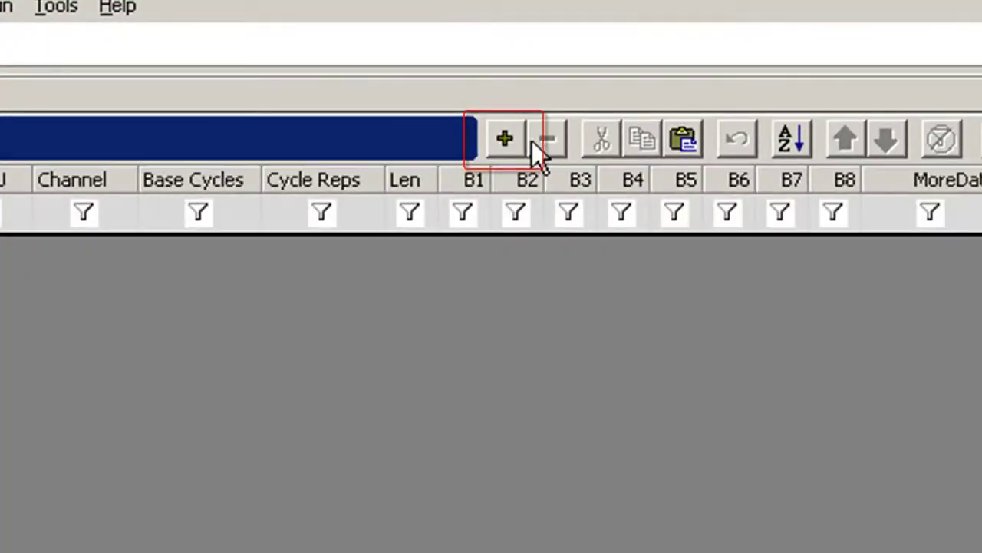
left_click(509, 142)
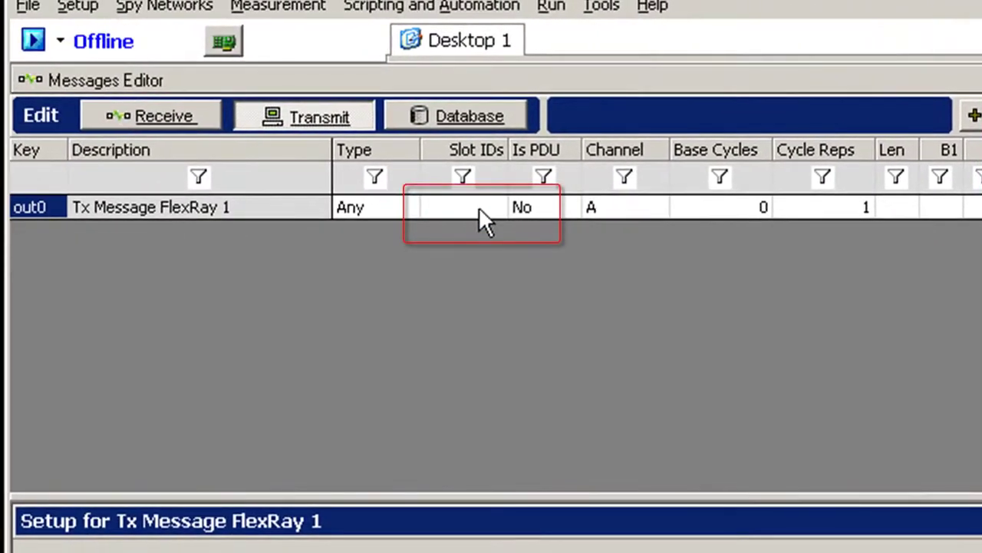
- Give Tx Message FlexRay 1 Slot ID b and Source Node 1, and enlarge the setup area
left_click(479, 207)
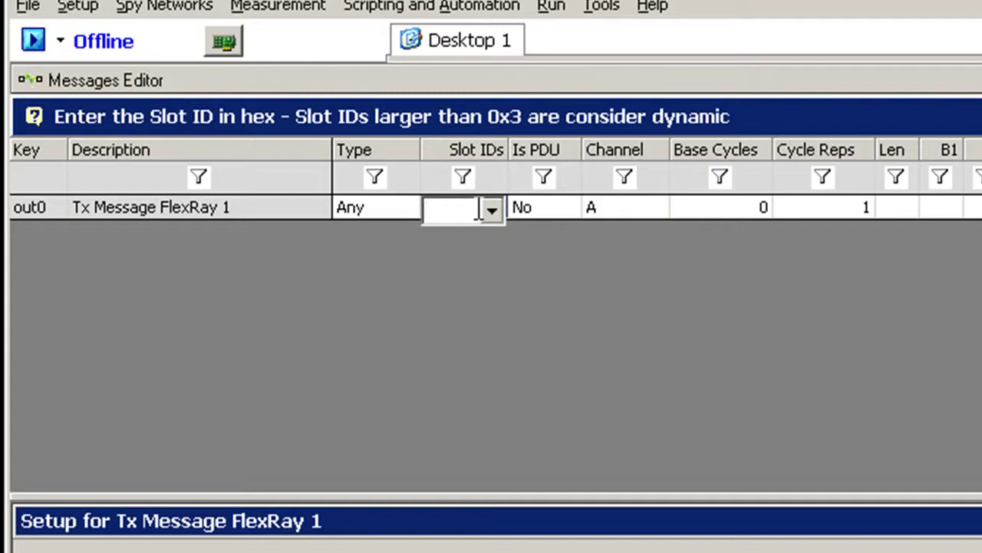
type("b")
key("Tab")
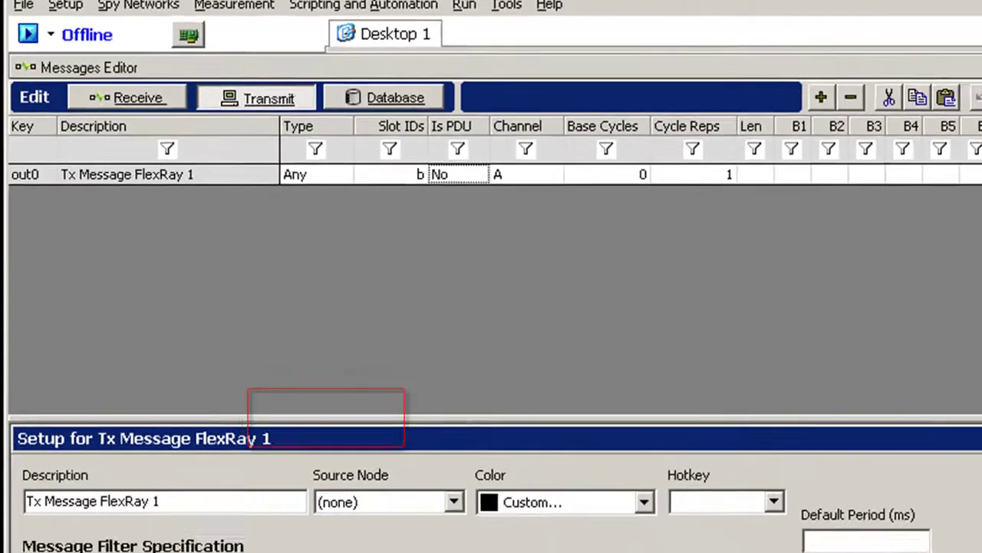
left_click(454, 501)
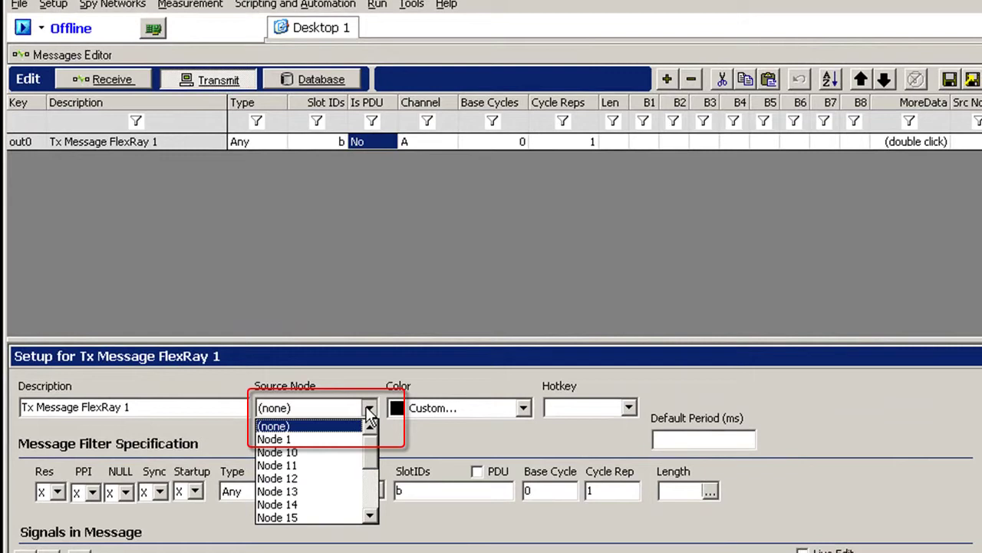
left_click(351, 541)
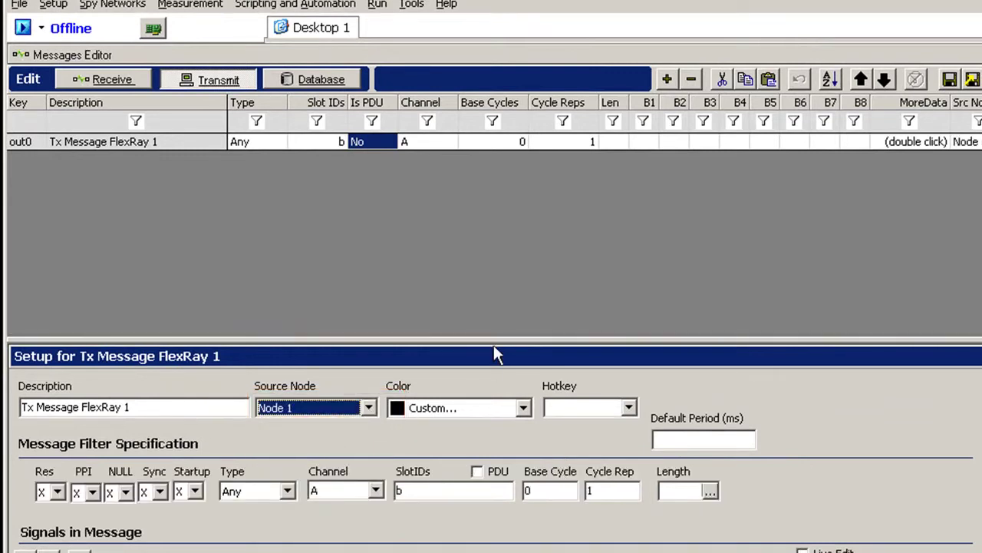
left_click_drag(496, 340, 482, 181)
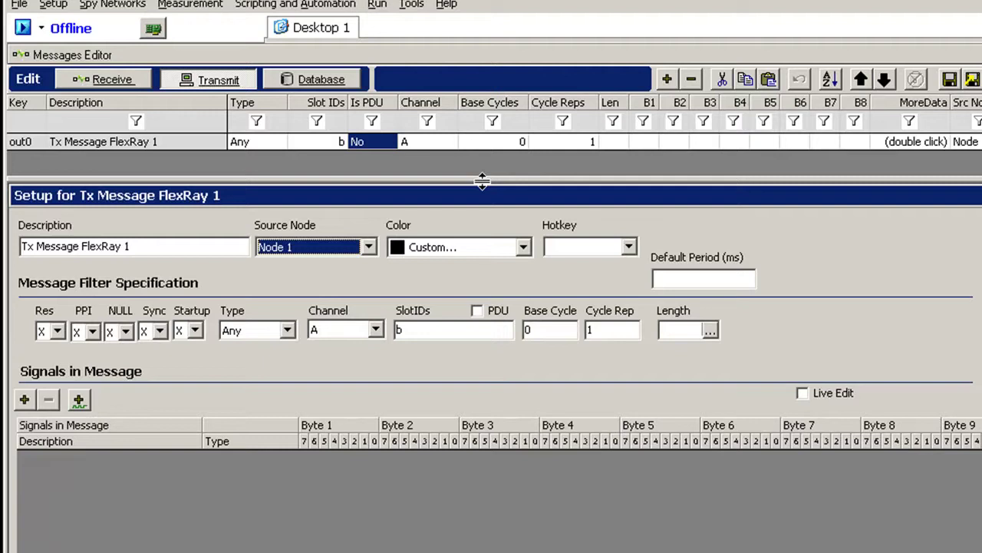
- Add analog signals until the message carries Signal 0 to Signal 3, one byte each
left_click(25, 401)
left_click(25, 401)
left_click(25, 401)
left_click(25, 401)
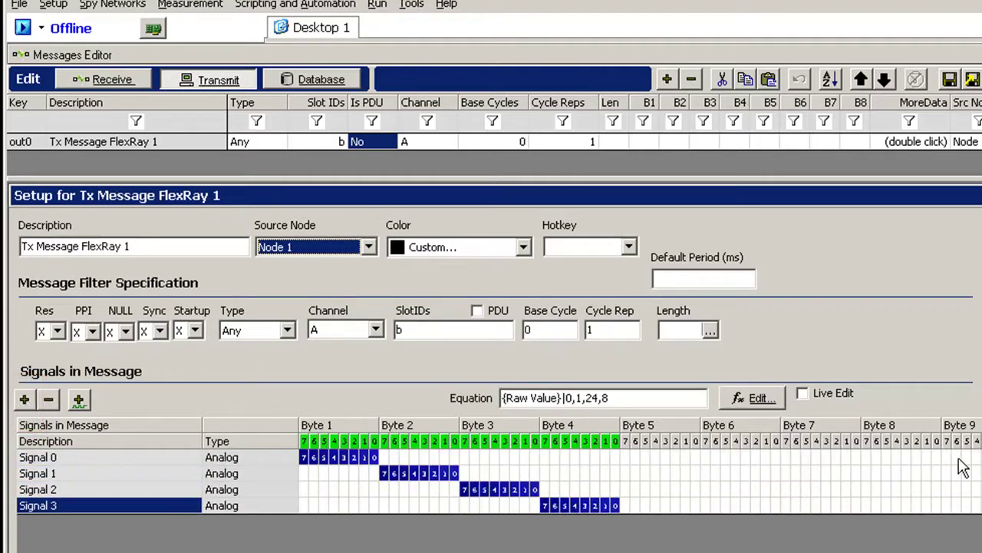
- Copy Tx Message FlexRay 1 to the receive list
right_click(364, 143)
mouse_move(438, 249)
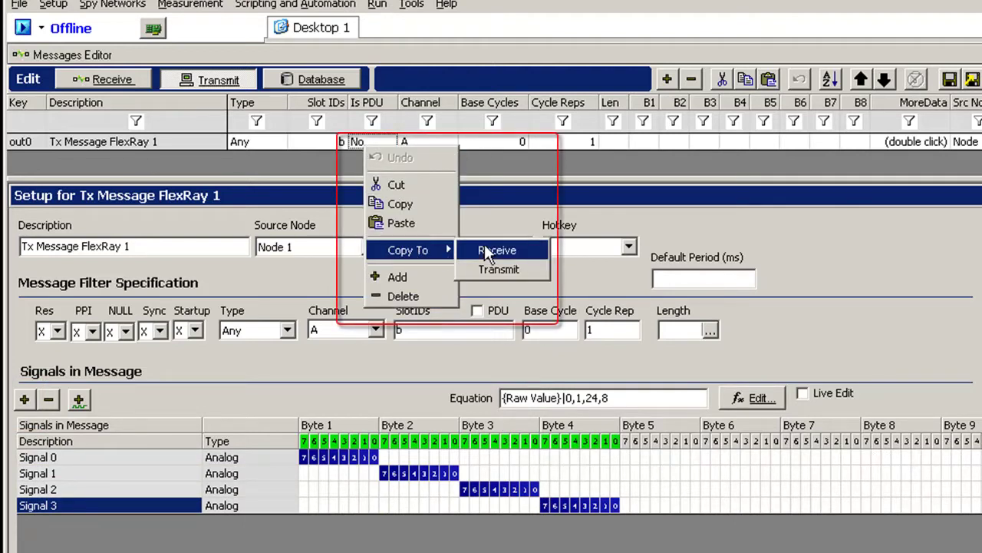
left_click(492, 251)
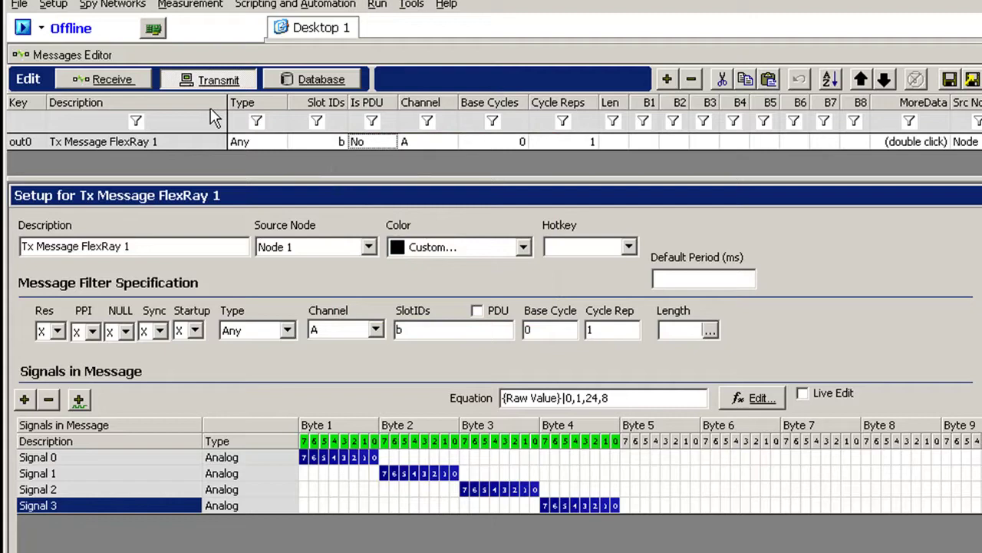
- Show the Messages view and go online on the FlexRay bus
left_click(123, 5)
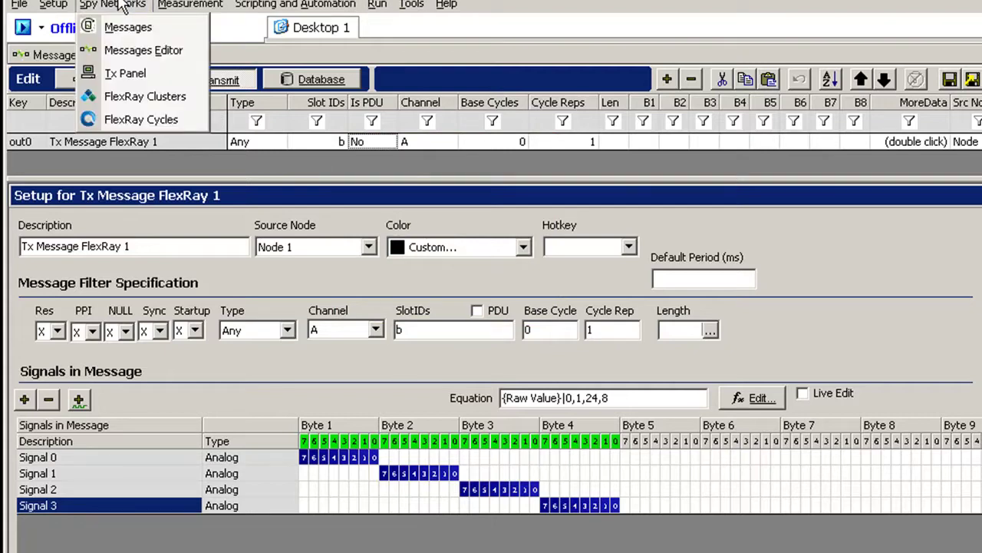
left_click(116, 27)
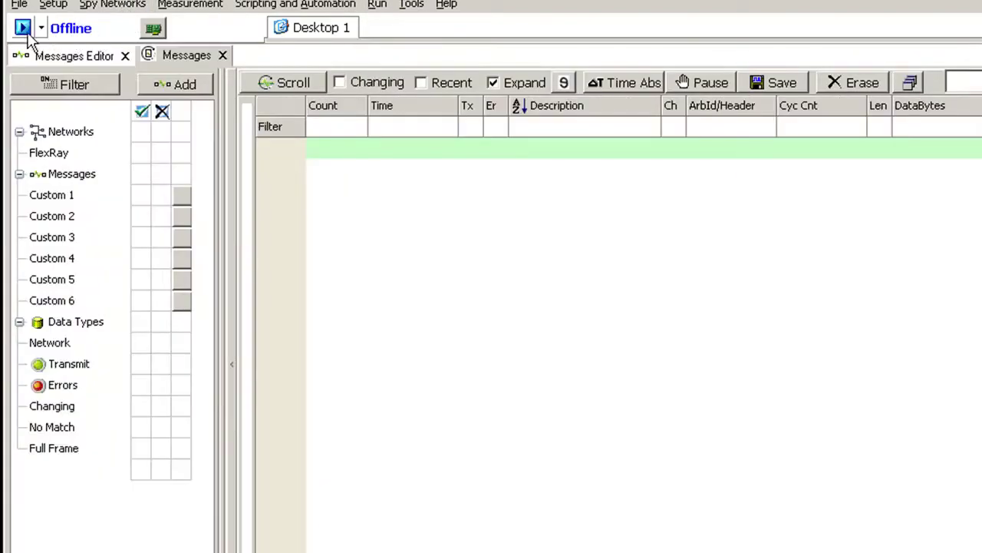
left_click(21, 29)
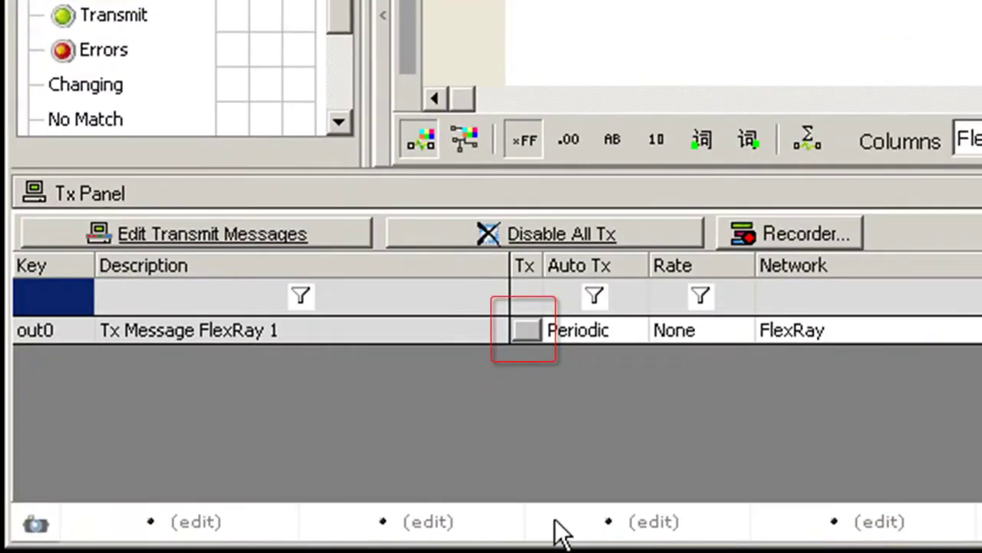
- Send Tx Message FlexRay 1 once and check its signals and Dyn column
left_click(526, 330)
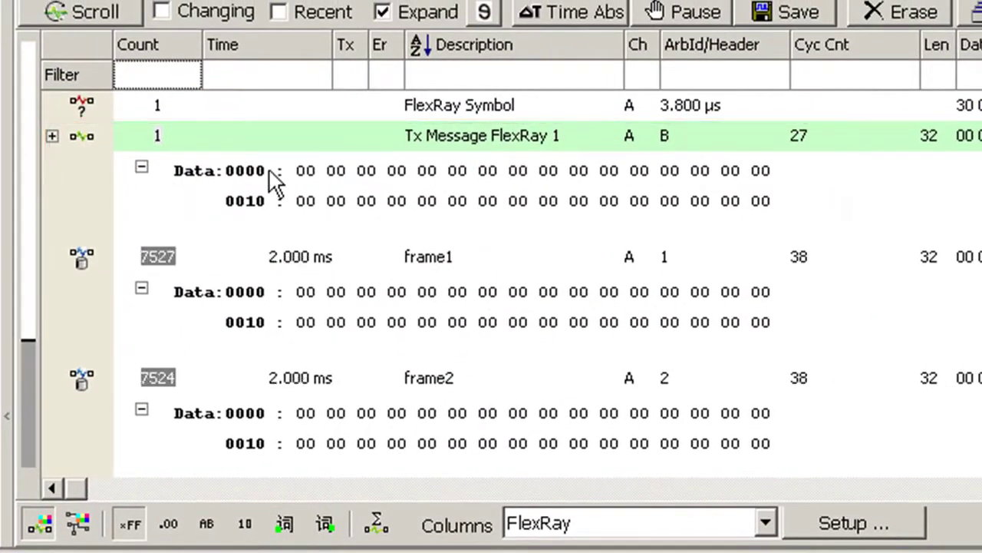
left_click(52, 136)
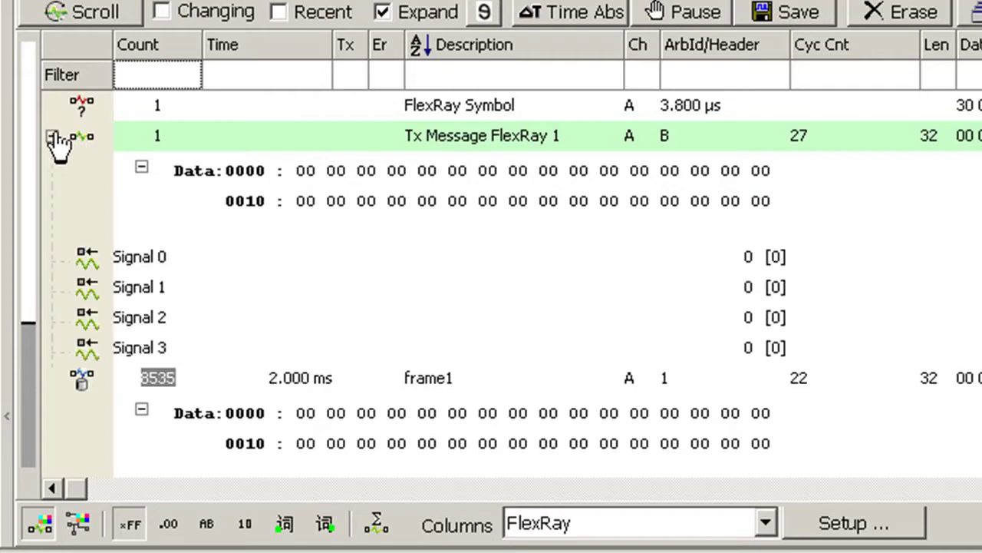
left_click(52, 136)
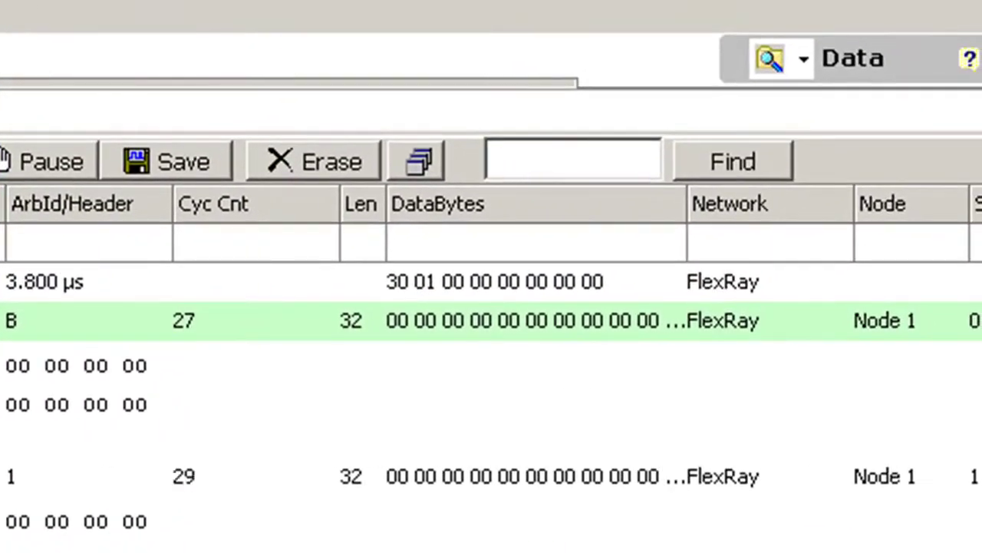
scroll(492, 346, "right", 10)
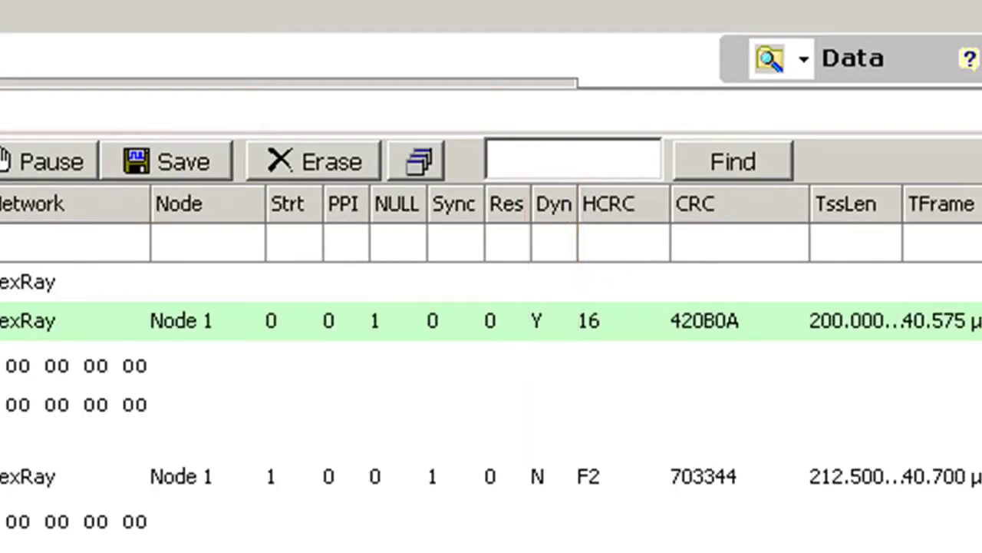
scroll(491, 345, "left", 10)
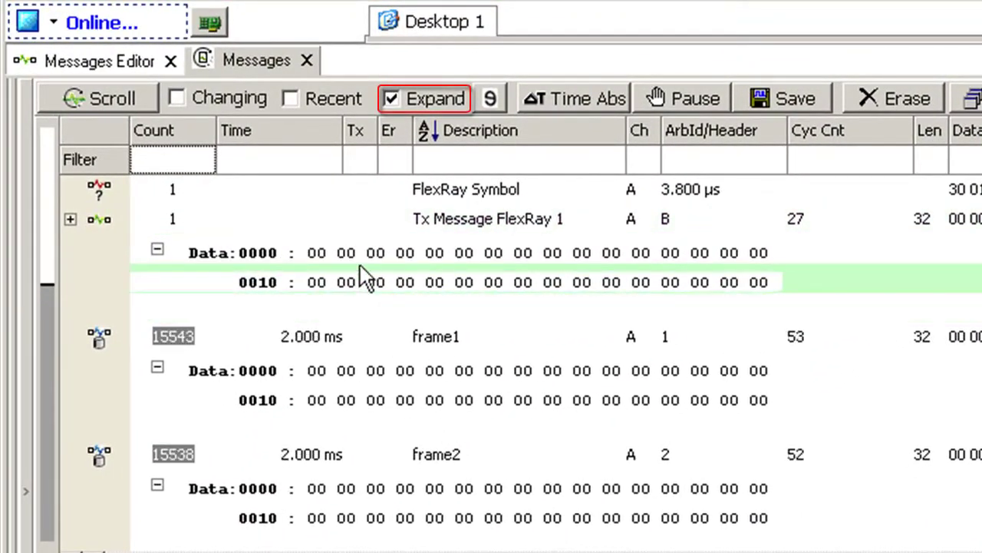
- Collapse the data bytes, resend the message, and set Periodic Auto Tx at a 0.050 s rate
left_click(419, 100)
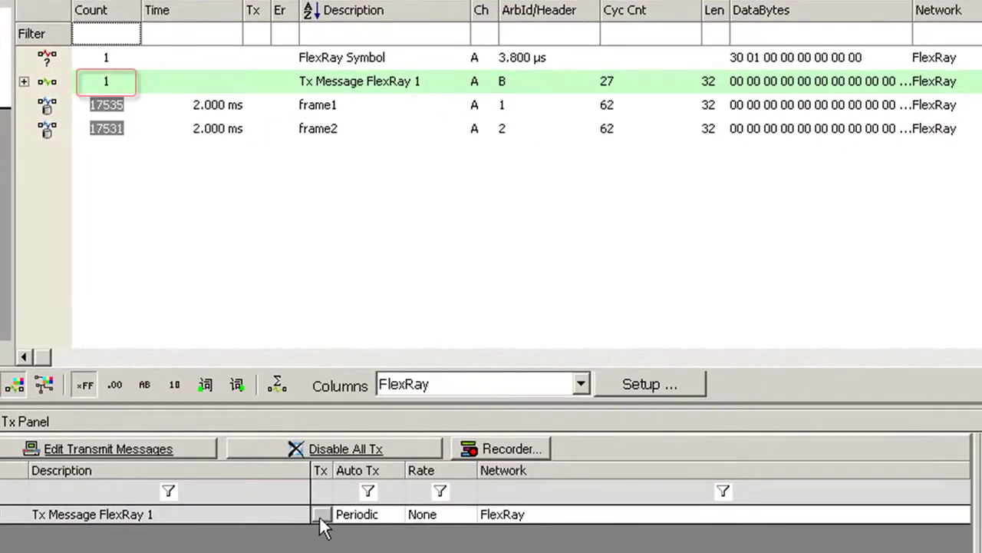
left_click(321, 514)
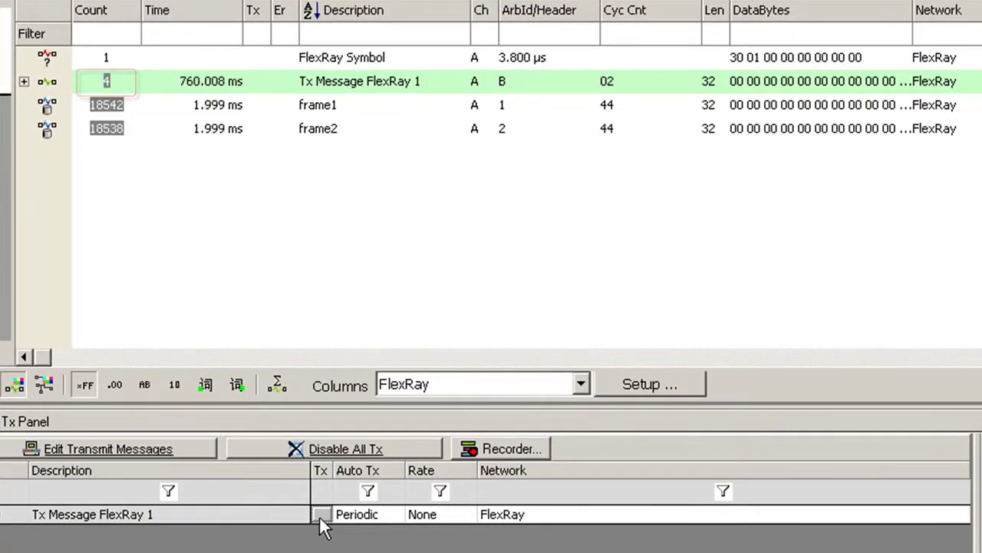
left_click(319, 516)
left_click(470, 527)
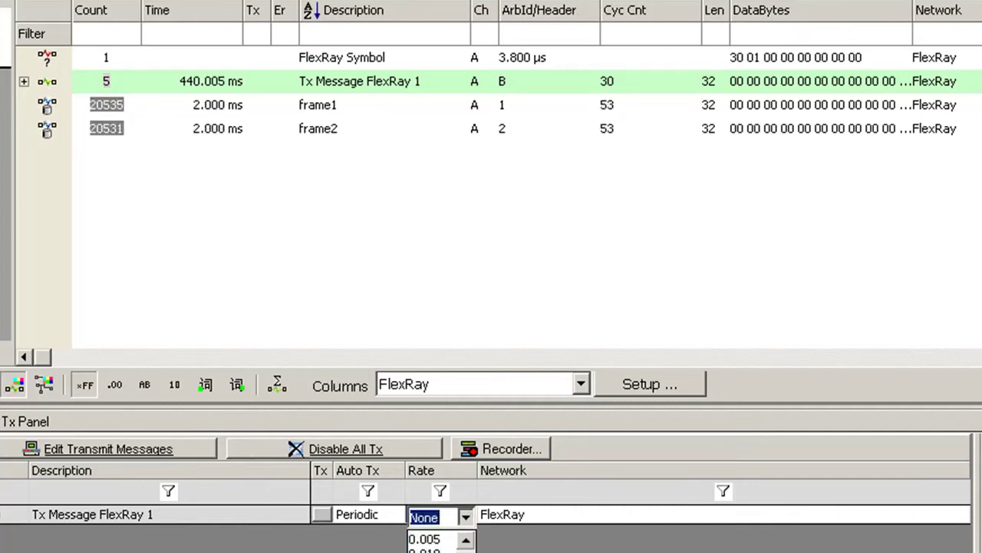
left_click(520, 528)
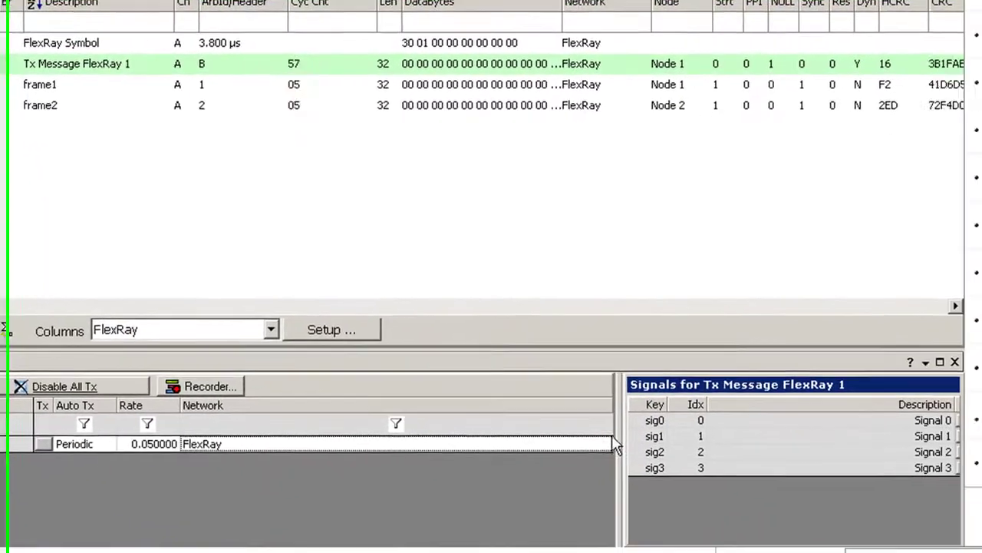
- Widen the Signals panel and apply the Random signal type to sig0 through sig3
left_click_drag(971, 507, 641, 508)
left_click_drag(311, 436, 312, 436)
left_click(514, 418)
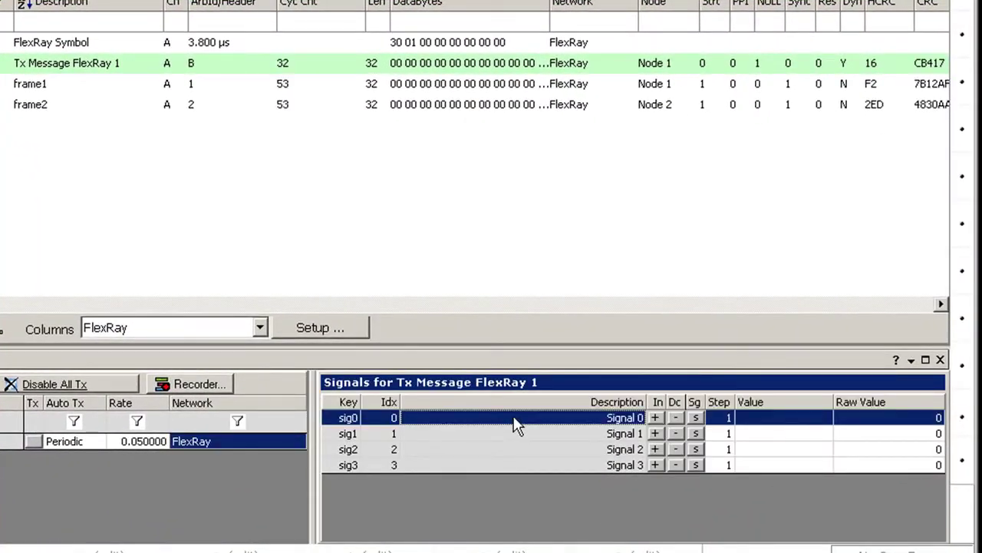
left_click_drag(517, 427, 518, 463)
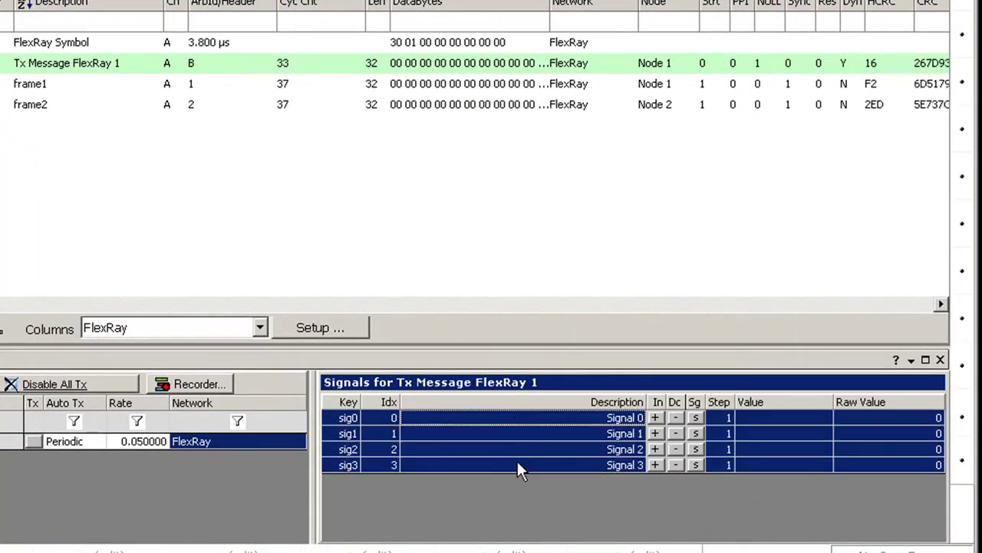
right_click(517, 463)
mouse_move(545, 480)
left_click(688, 494)
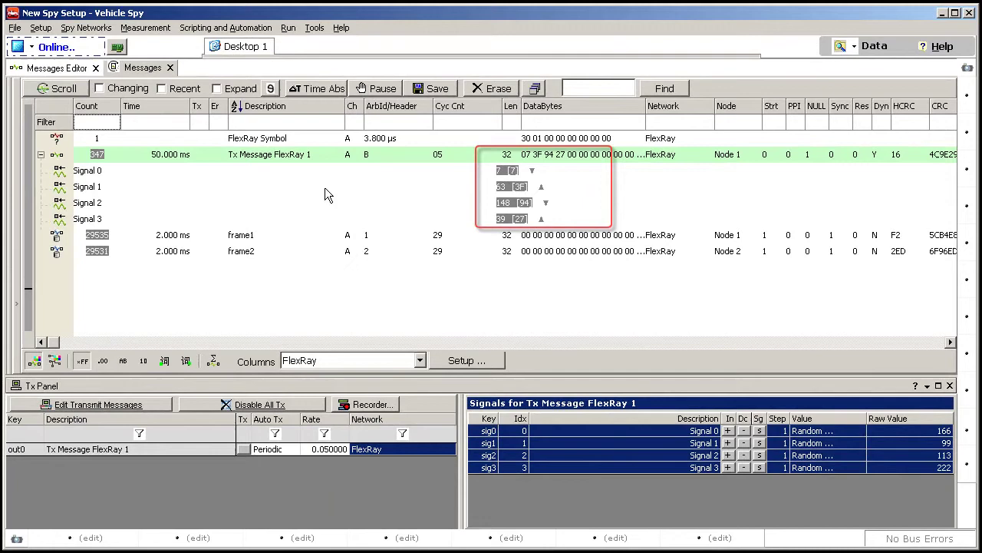
right_click(61, 174)
- Plot Signal 0 in a new Signal Plot tab
left_click(91, 189)
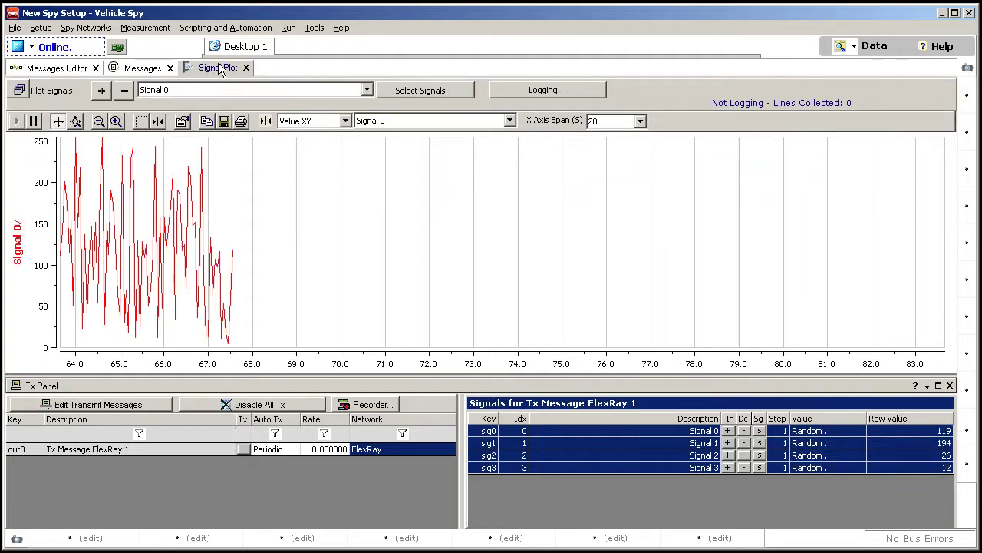
left_click(144, 68)
left_click(216, 68)
- Float the Signal Plot window and drag Signals 1, 2 and 3 onto it
double_click(211, 66)
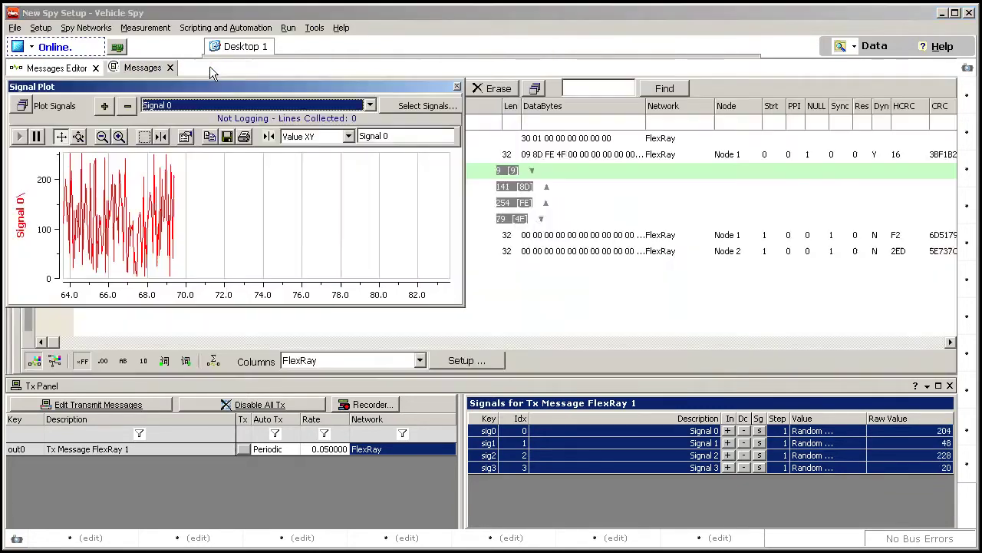
left_click_drag(205, 90, 773, 262)
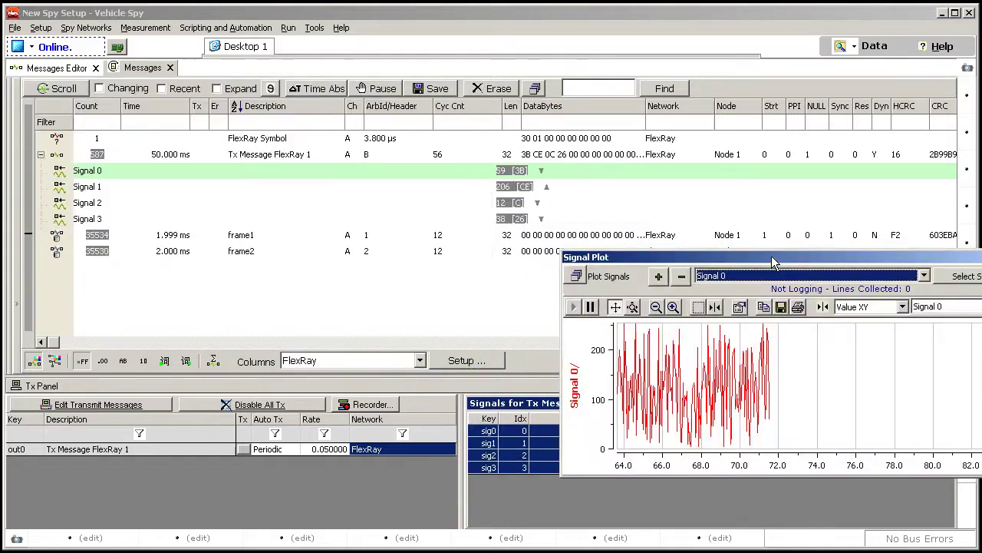
left_click_drag(710, 260, 86, 268)
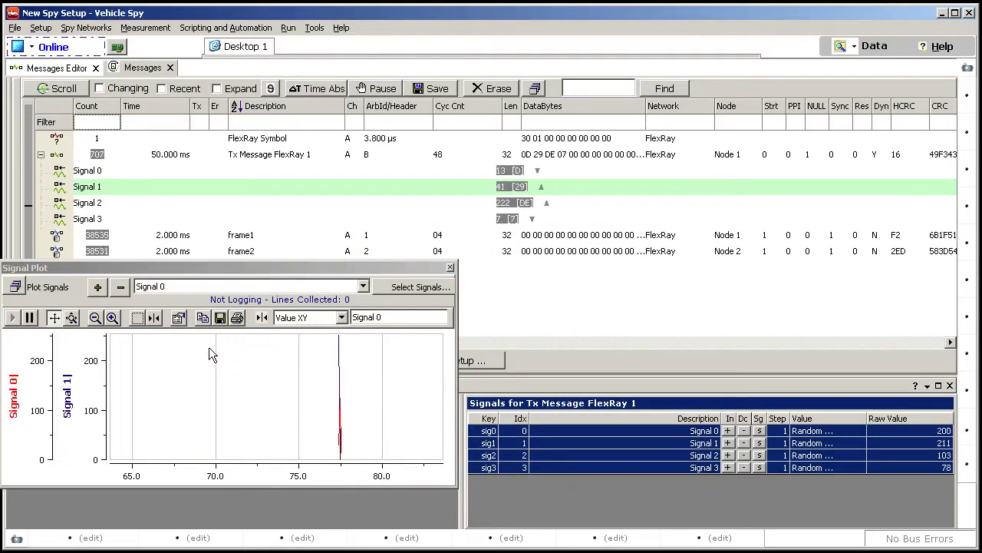
left_click_drag(88, 204, 223, 295)
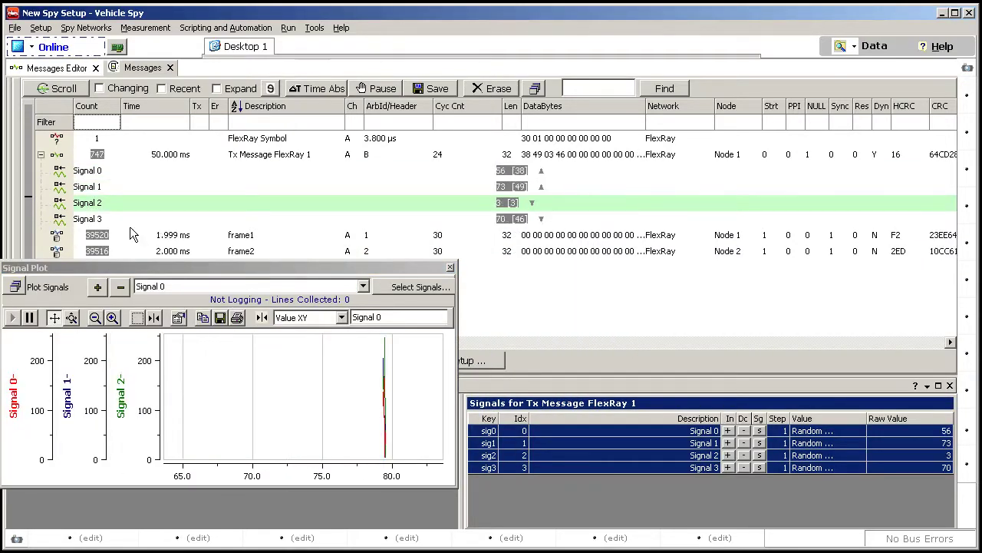
left_click_drag(88, 219, 265, 384)
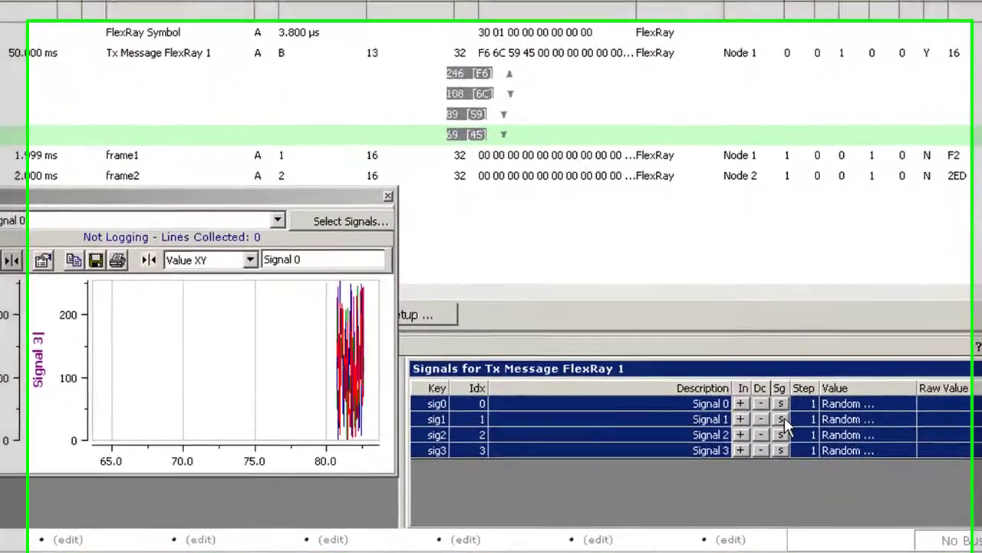
- Make sig1 a sine wave and sig2 a triangle wave
right_click(765, 444)
mouse_move(798, 424)
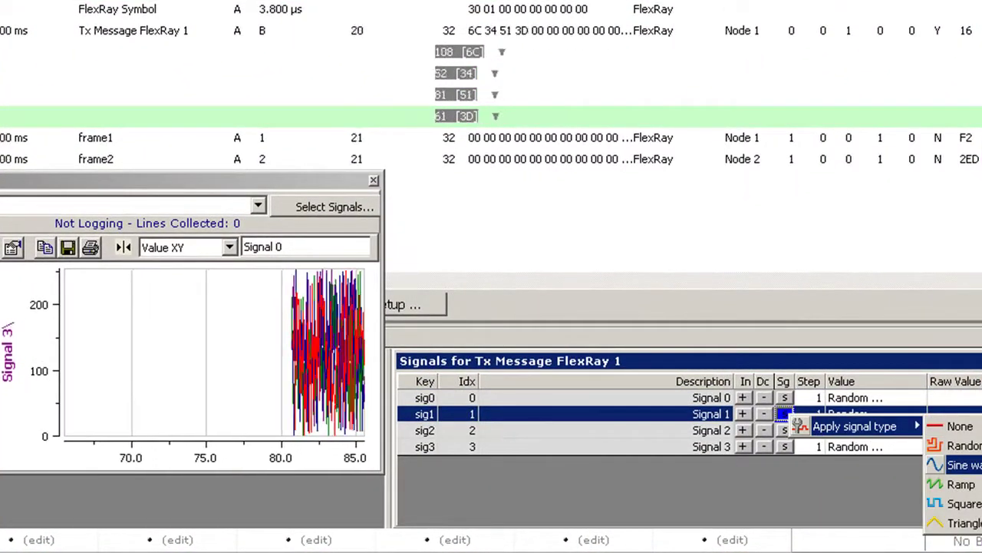
left_click(957, 465)
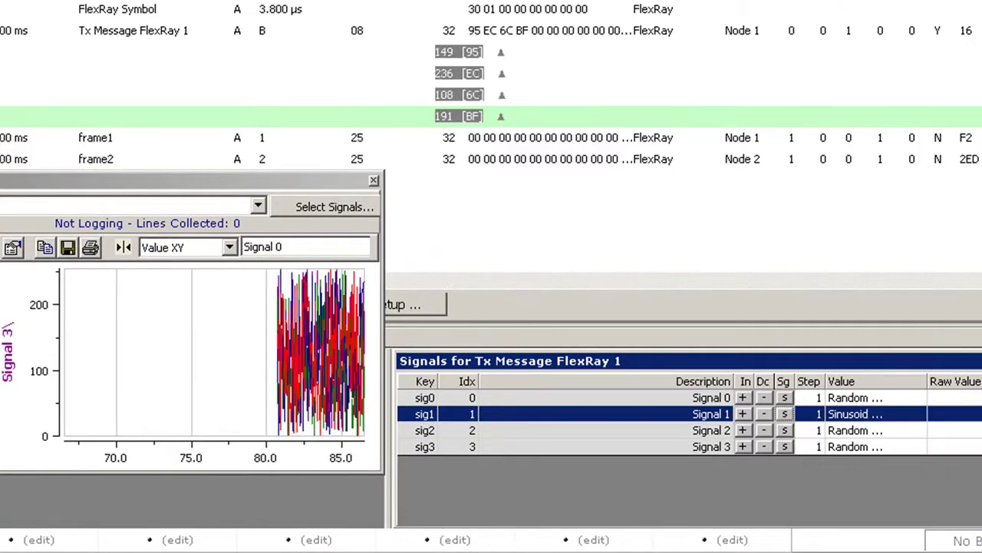
right_click(793, 434)
mouse_move(845, 449)
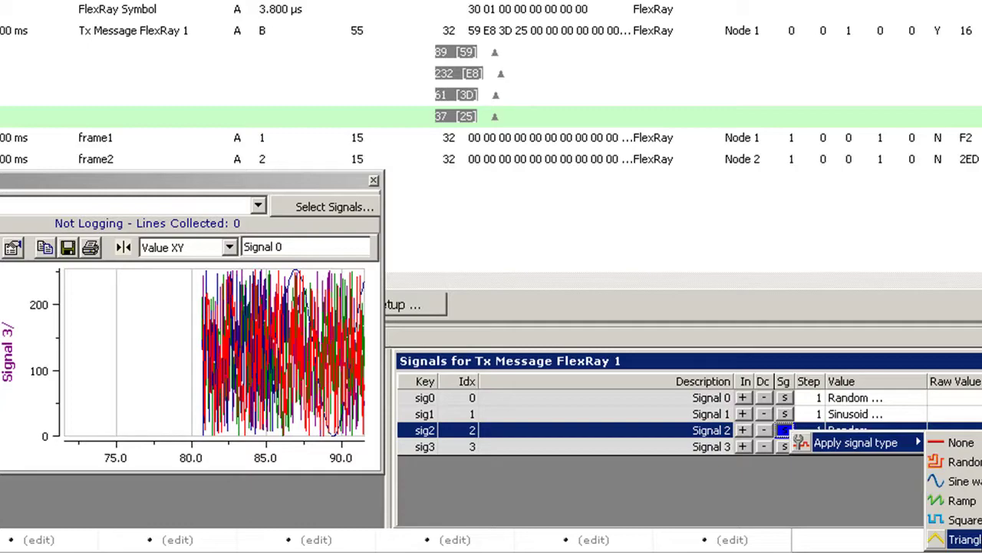
left_click(963, 539)
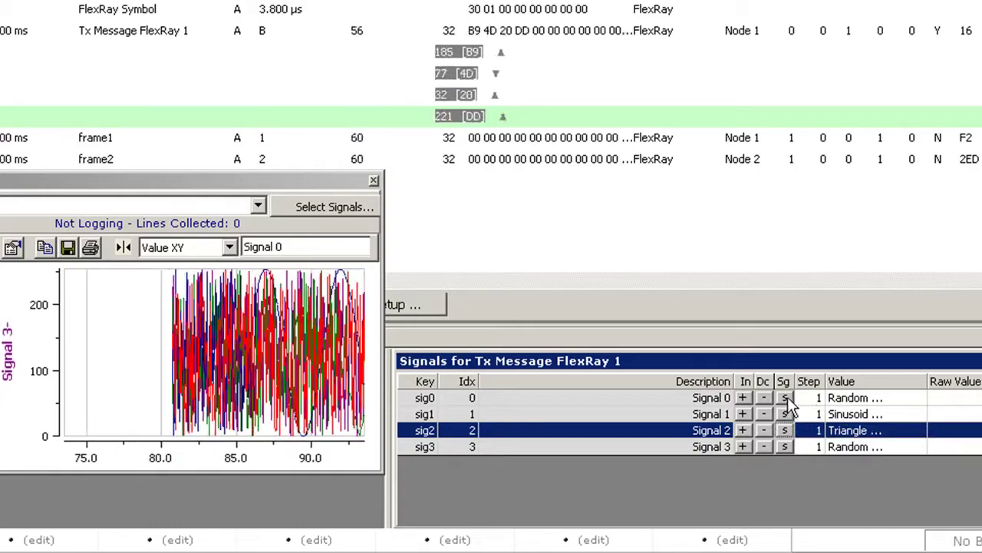
- Set sig0 and sig3 to Ramp and widen the Signal Plot window
right_click(788, 396)
mouse_move(827, 405)
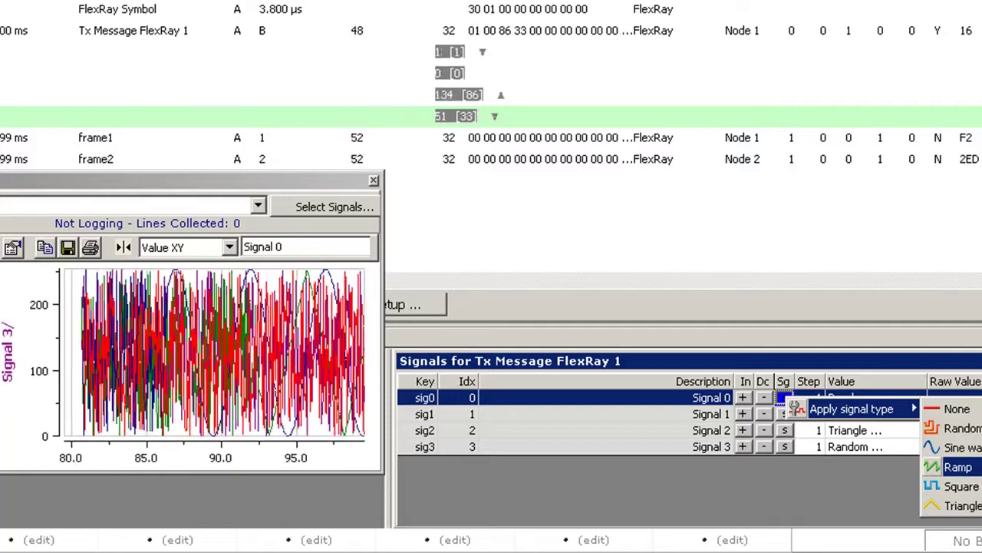
left_click(956, 467)
left_click(875, 451)
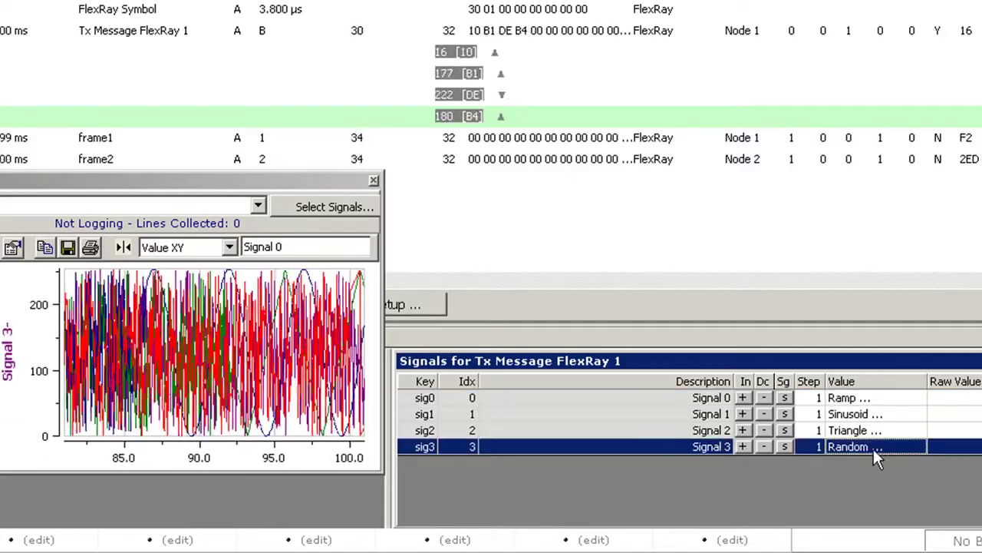
right_click(789, 447)
mouse_move(846, 462)
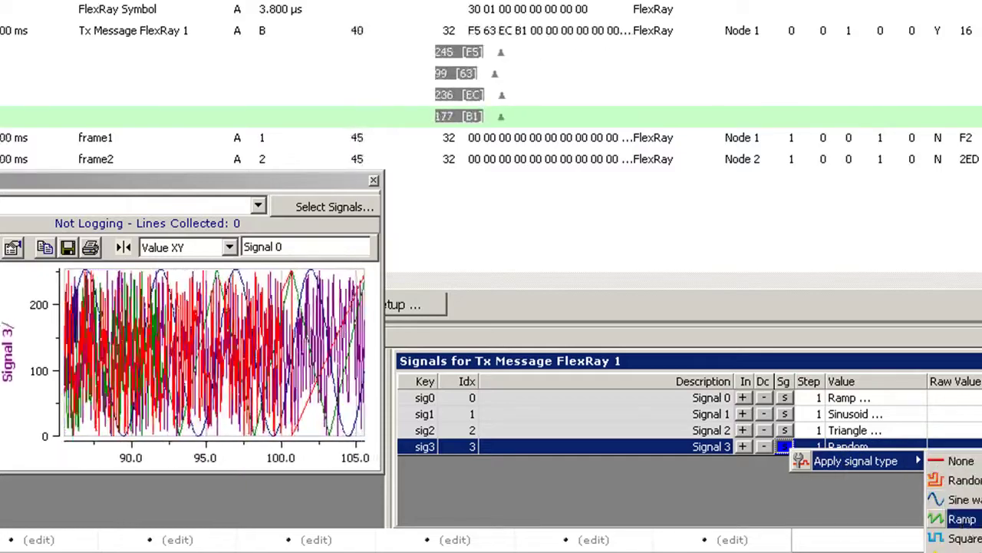
left_click(961, 521)
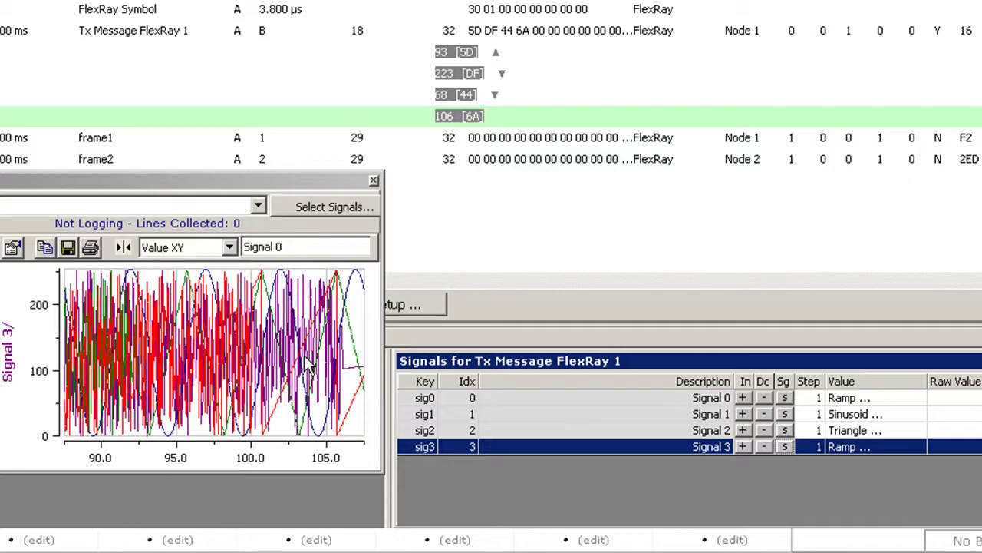
left_click(381, 369)
left_click_drag(381, 369, 777, 369)
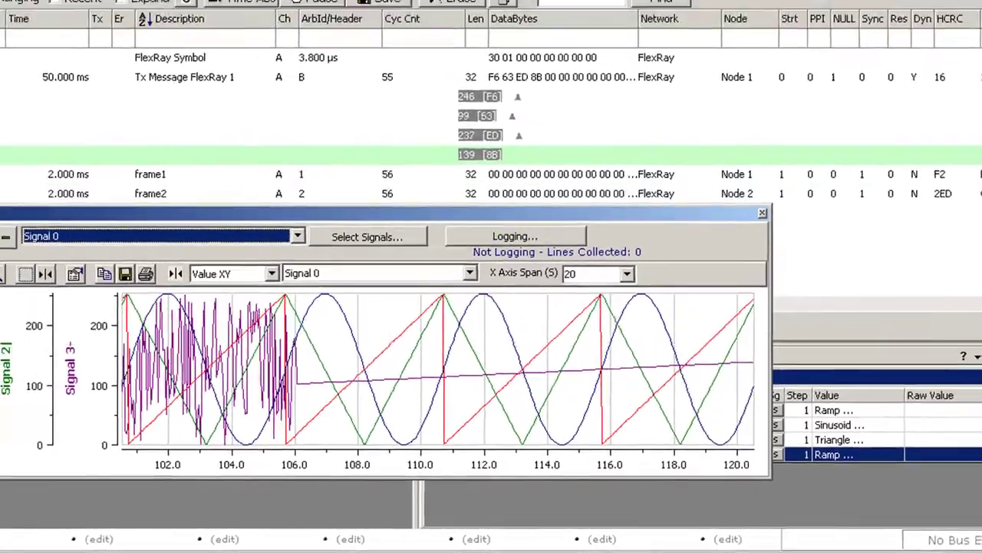
- Show the FlexRay Cycles view from the Spy Networks menu
left_click(86, 27)
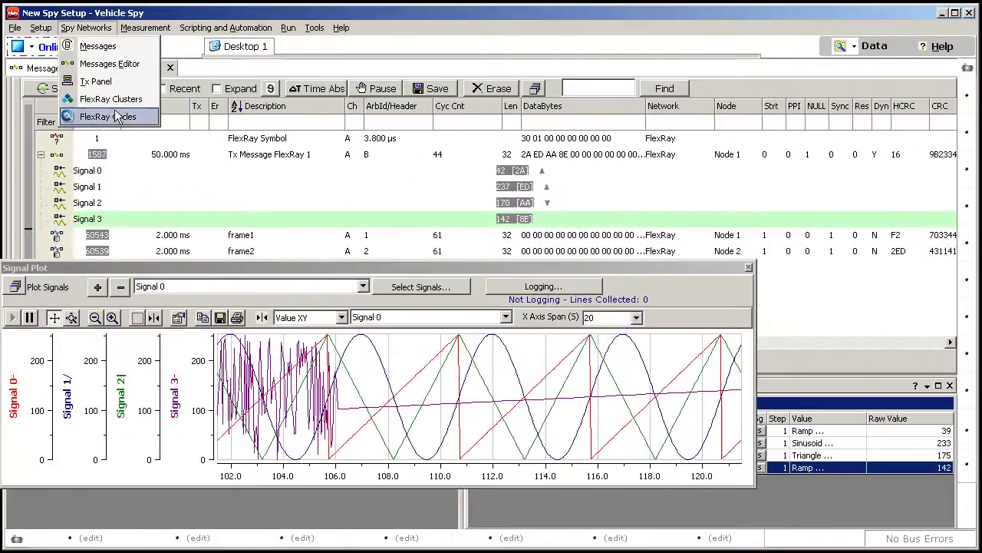
left_click(99, 116)
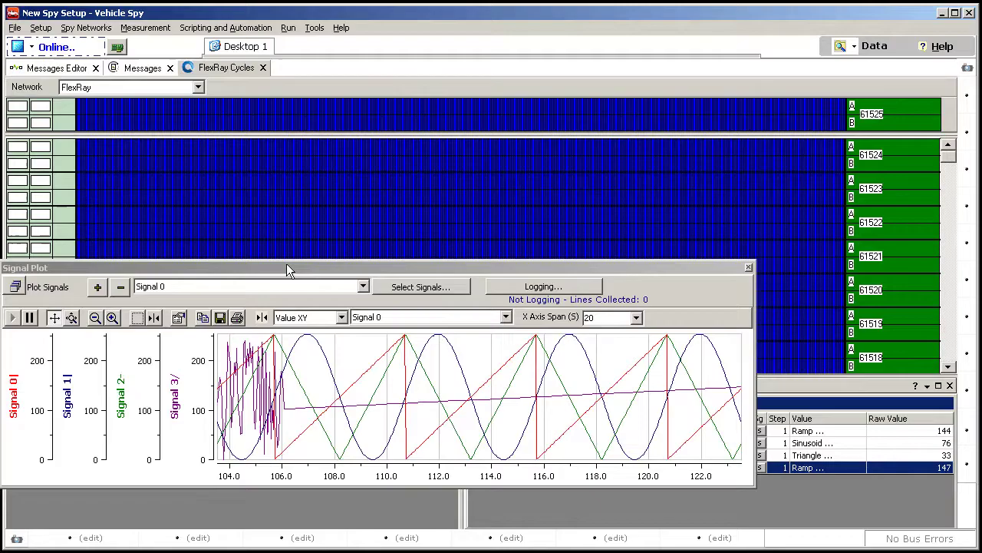